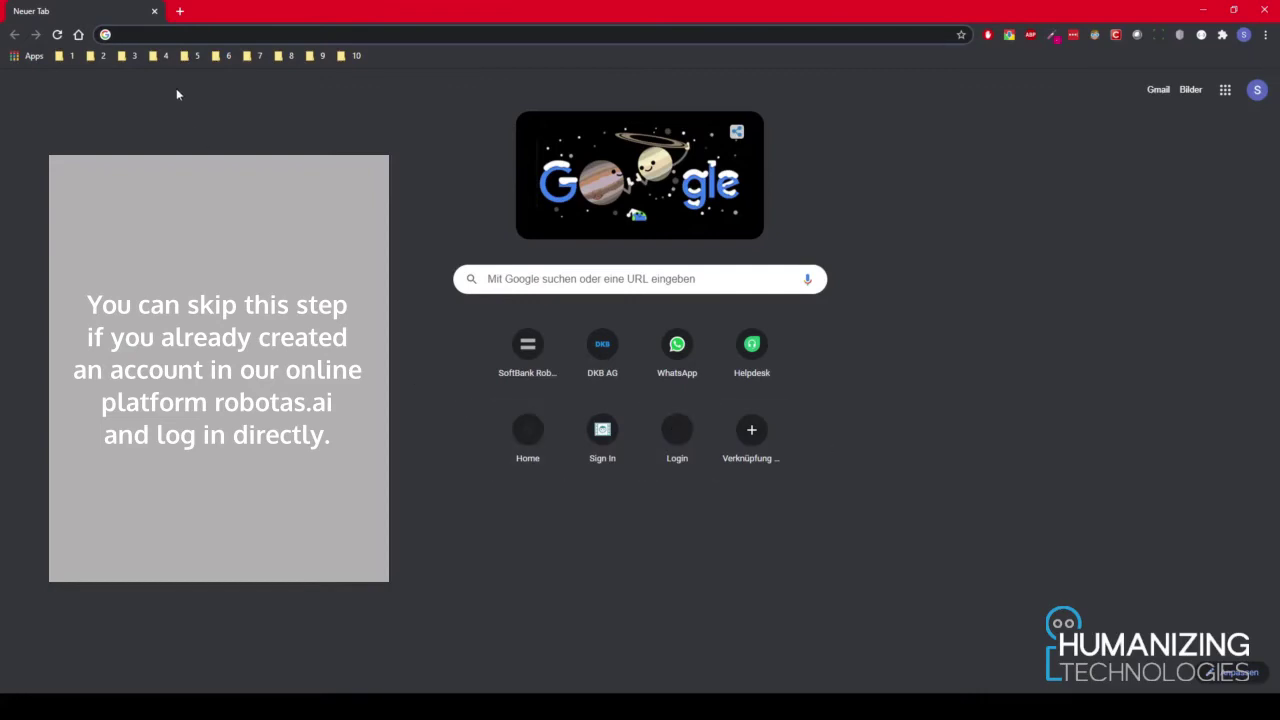
Step: Go to temi.robotas.ai/register in Chrome to reach the Create an Account form
type("temi.robotas.ai/")
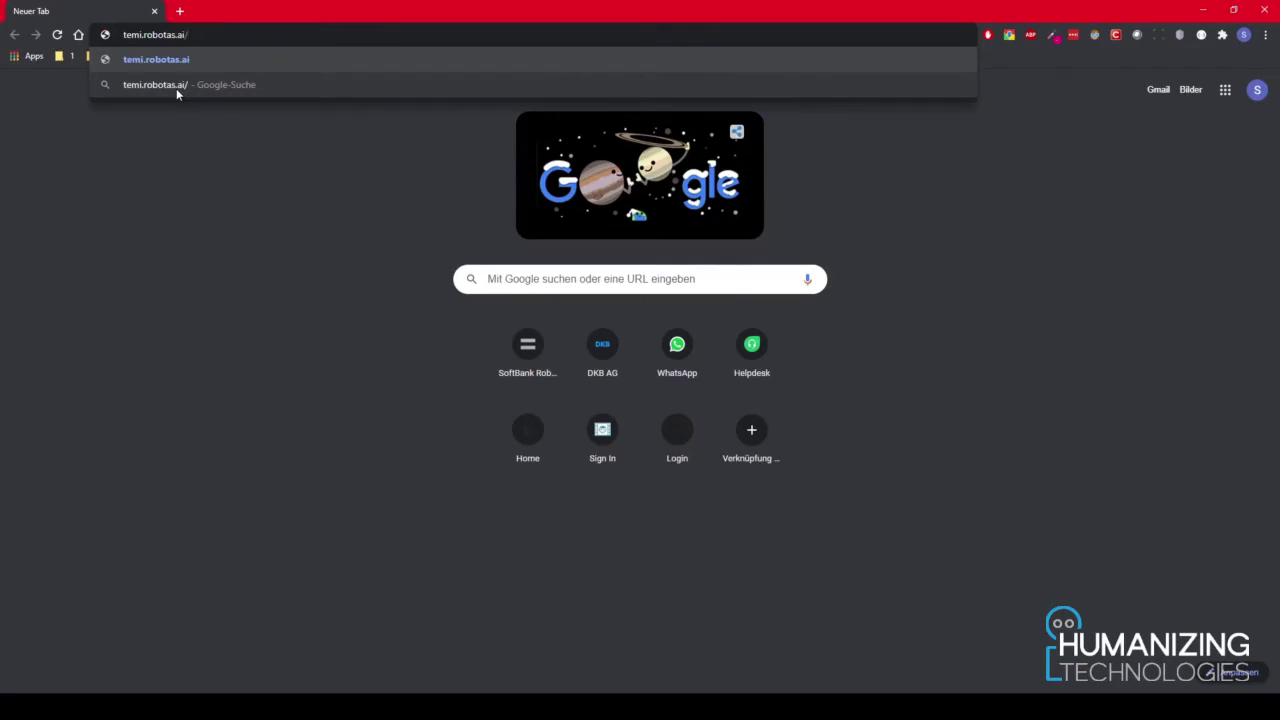
type("register")
key("Return")
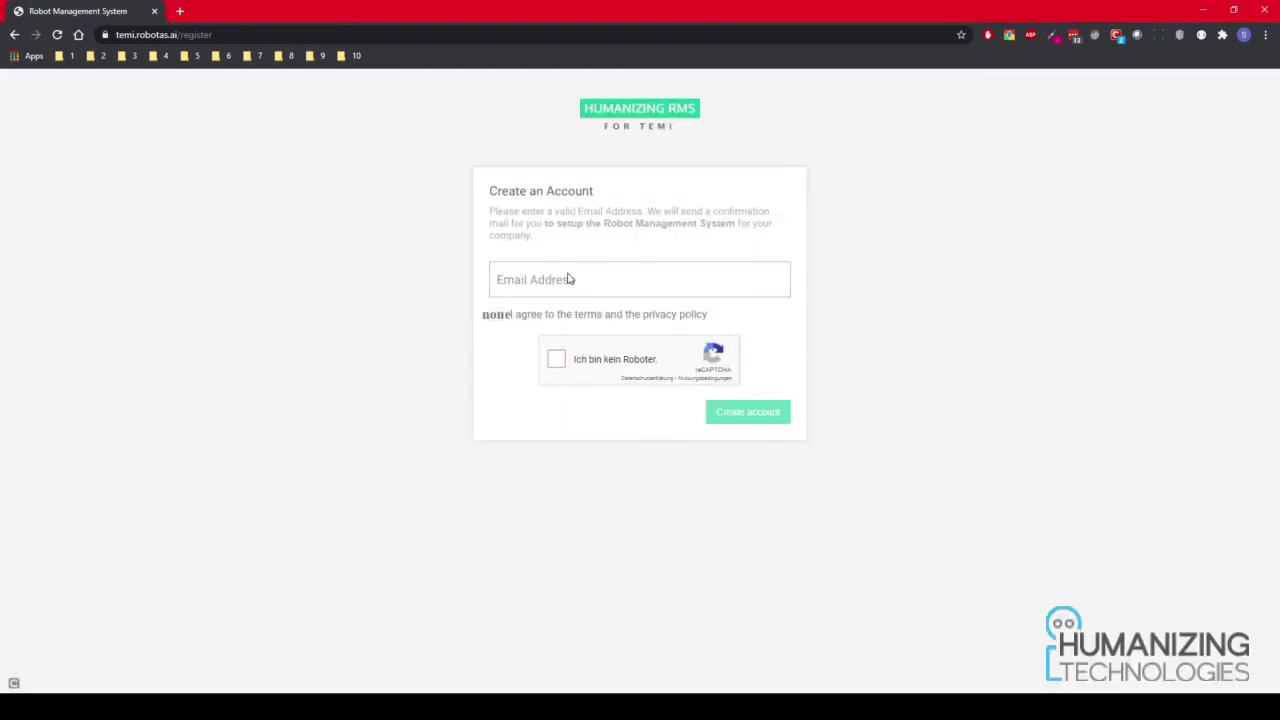
Step: Enter the sign-up e-mail address, accept the terms and privacy policy, and pass the reCAPTCHA check
left_click(568, 276)
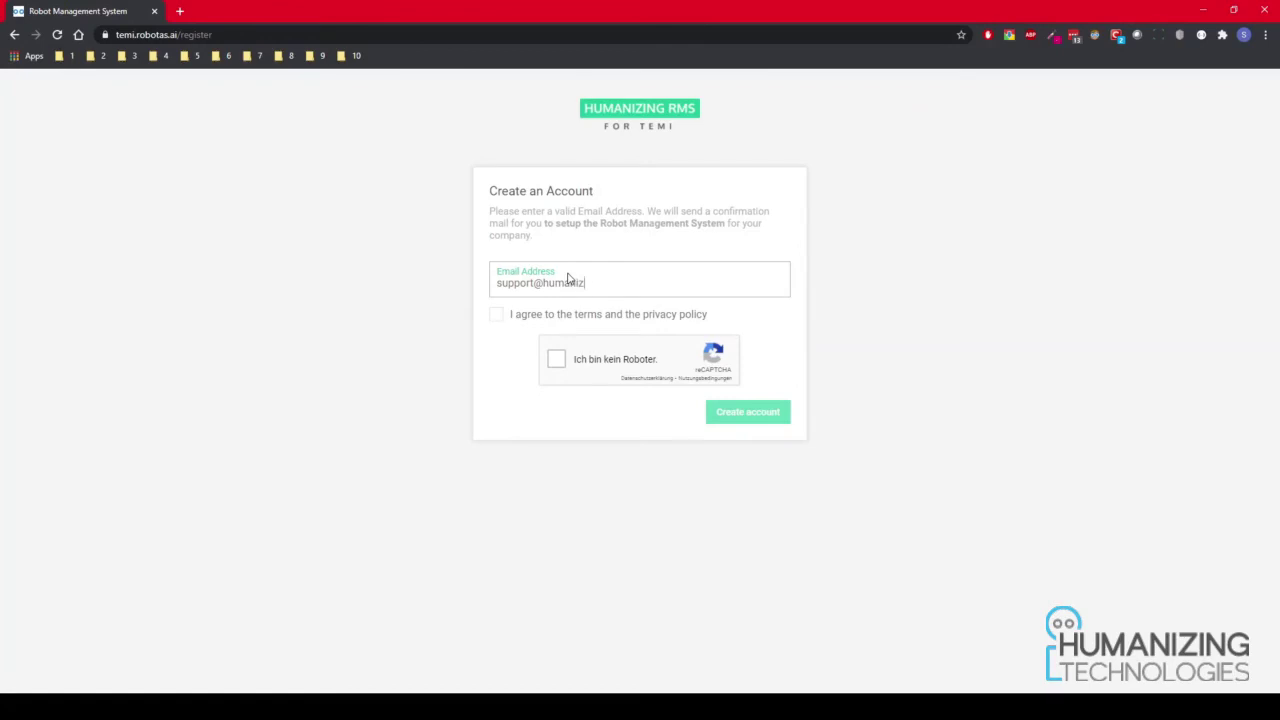
type(".com")
left_click(496, 315)
left_click(556, 360)
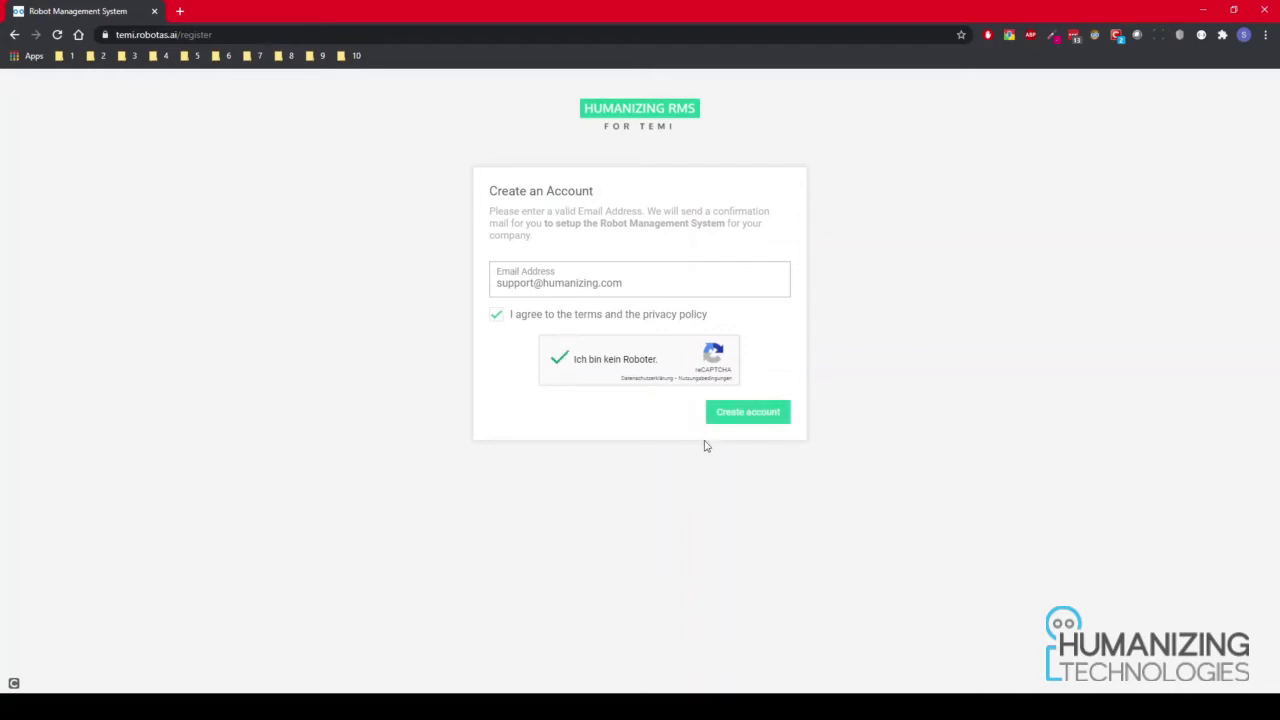
Step: Submit the new account, then start the organisation setup from the Outlook confirmation e-mail
left_click(767, 414)
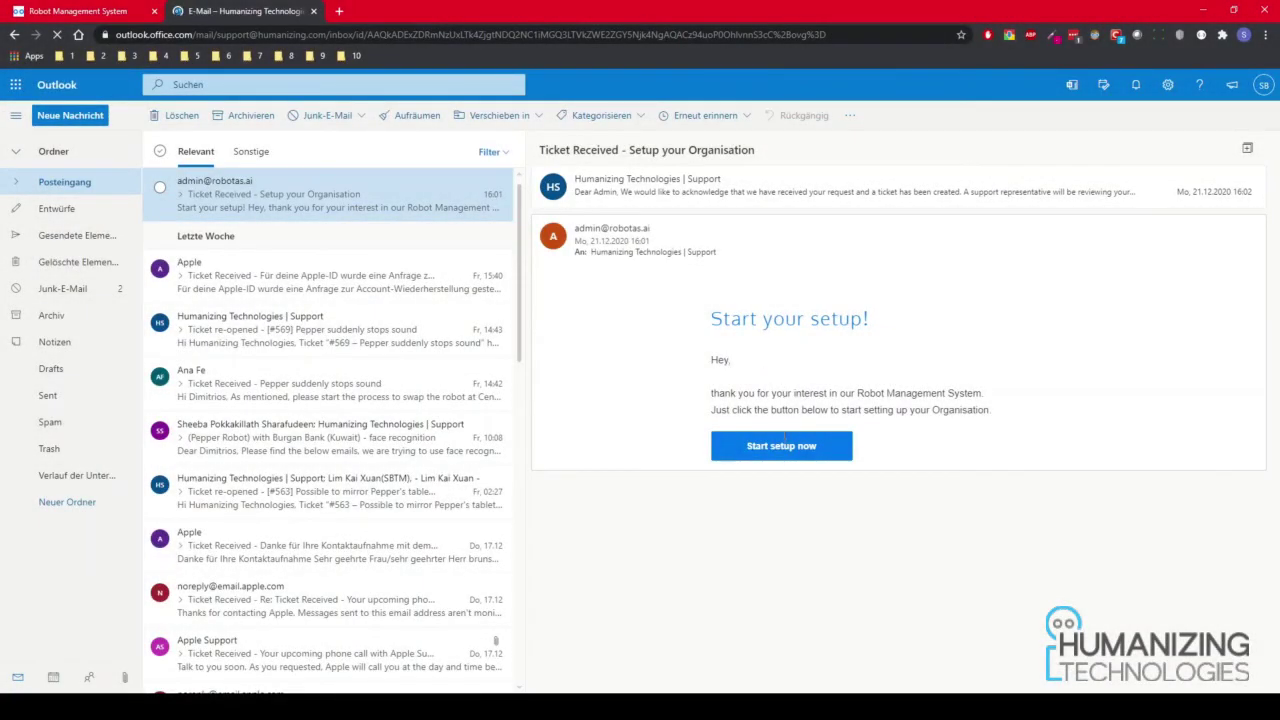
left_click(784, 453)
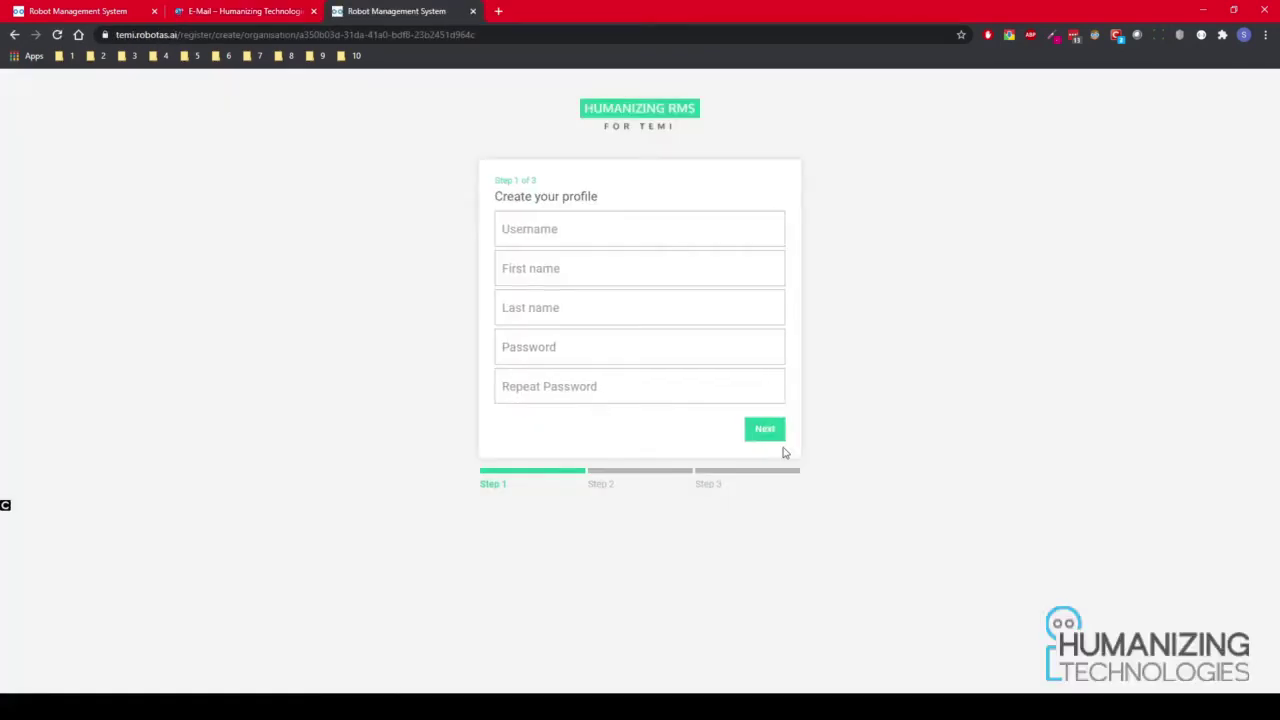
Step: Fill in the profile's username and the user's first and last name
left_click(538, 228)
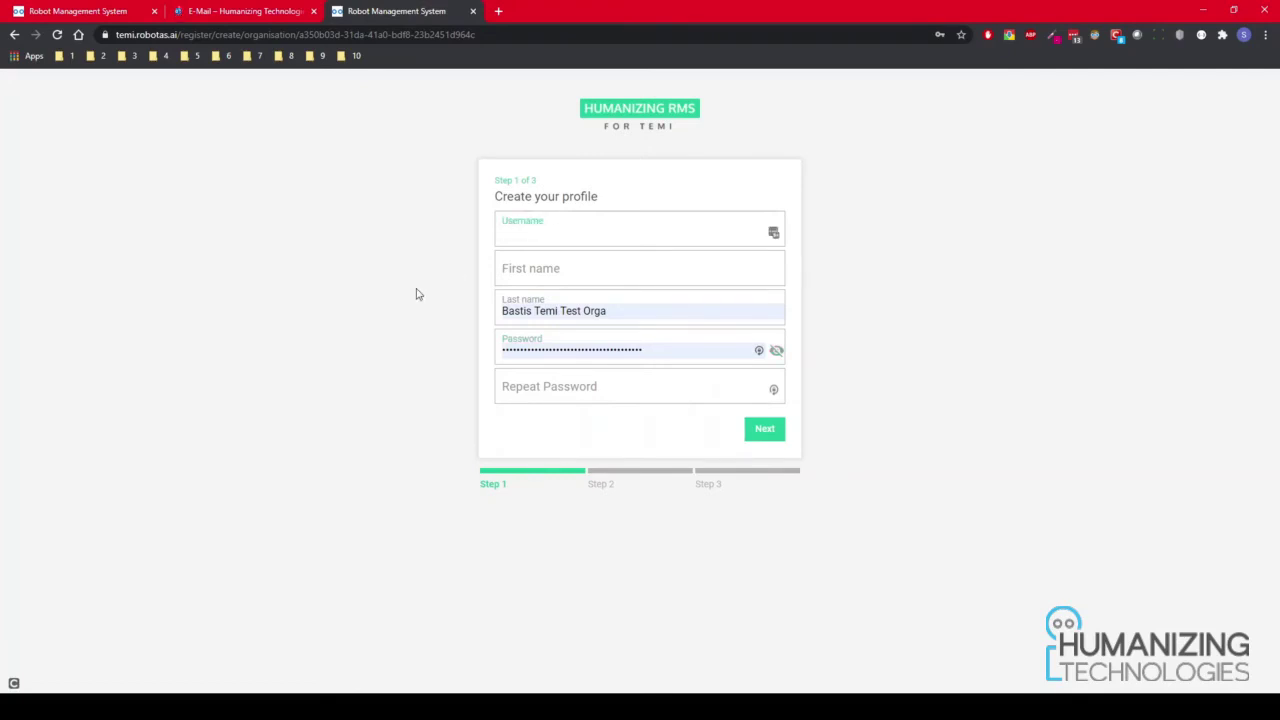
type("Seb")
key("BackSpace")
key("BackSpace")
key("BackSpace")
type("Sebastian")
key("Tab")
key("Tab")
Step: Enter and repeat the account password, then continue to the organisation step
left_click(594, 350)
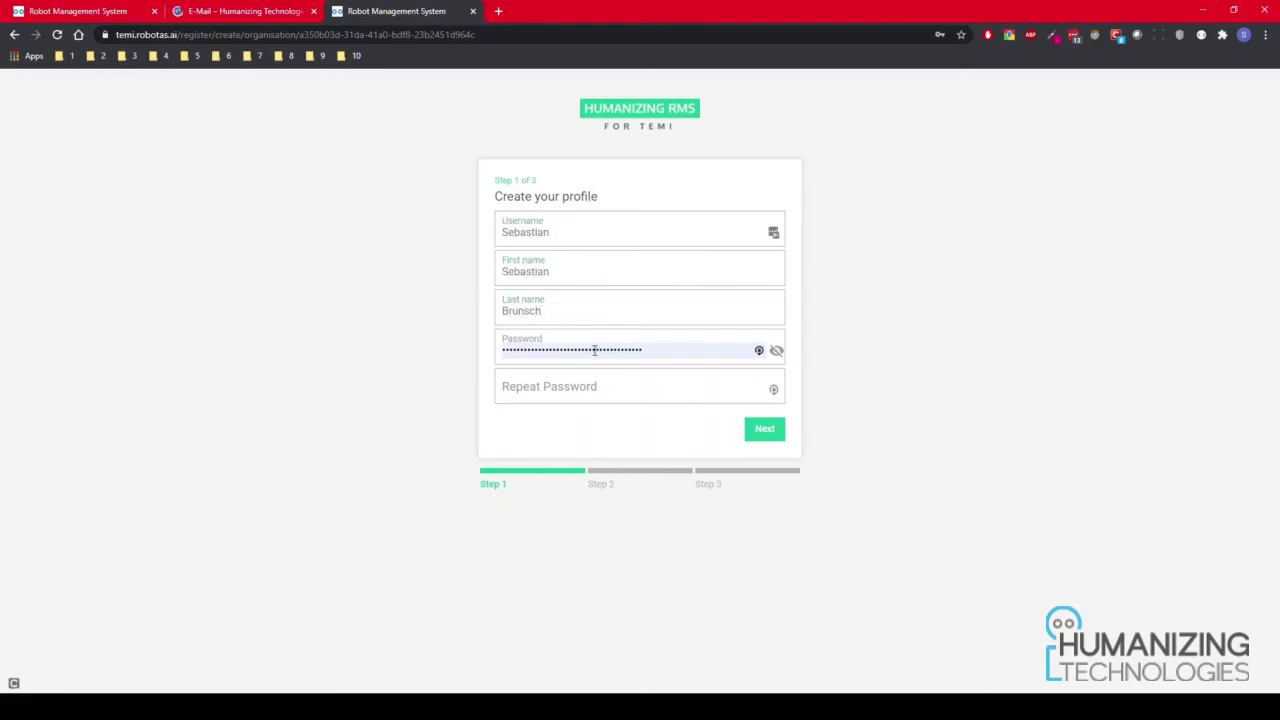
double_click(644, 357)
left_click(570, 394)
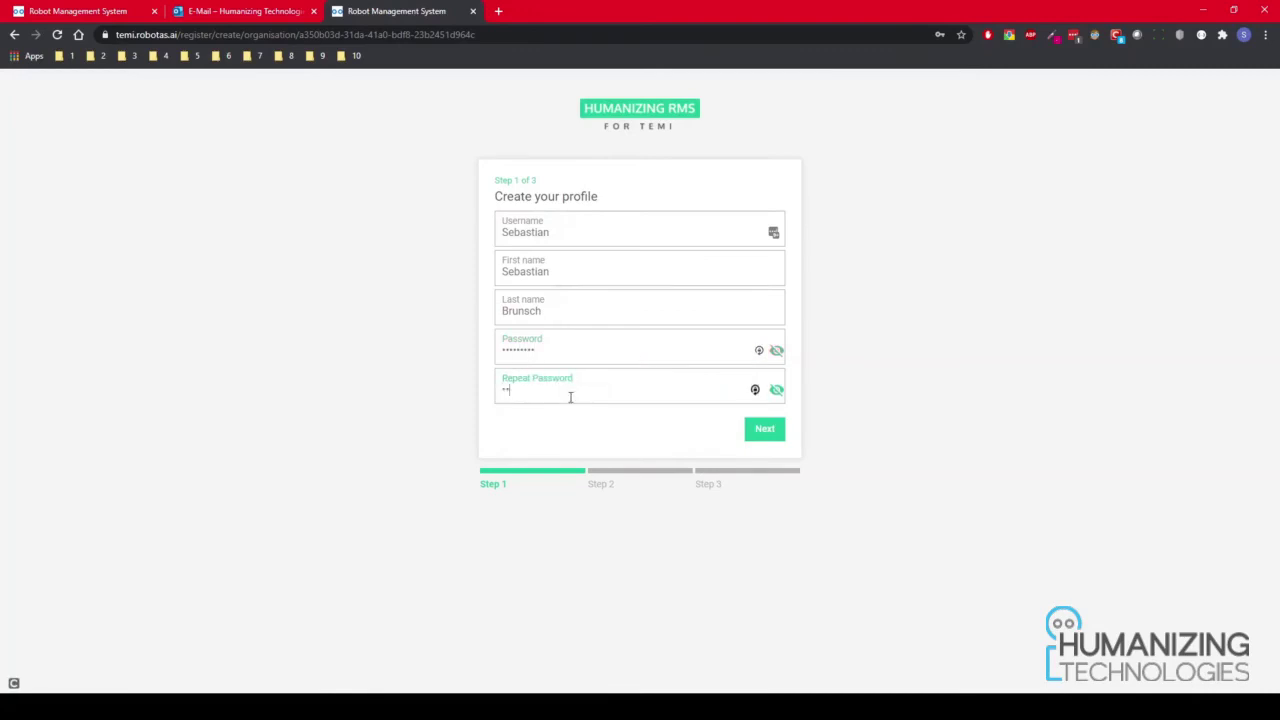
left_click(766, 432)
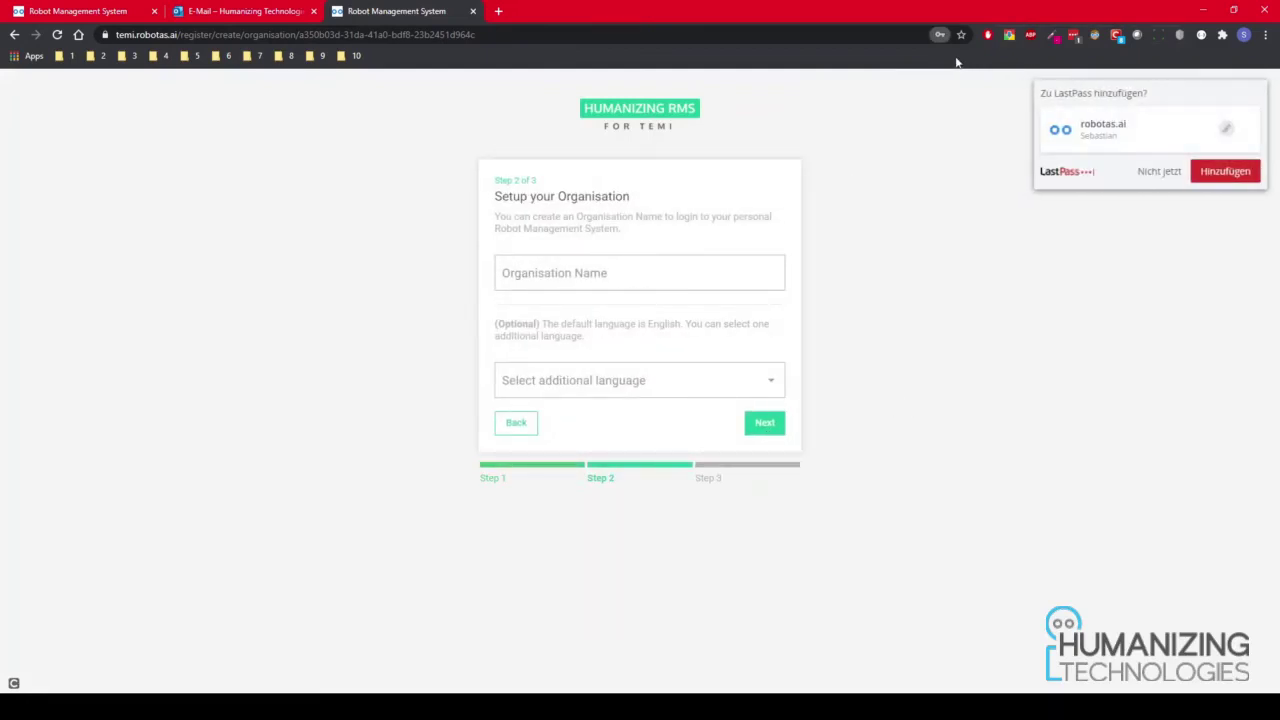
Step: Dismiss LastPass, name the organisation 'Humanizing Technilogies' and choose German as the additional language
left_click(1158, 175)
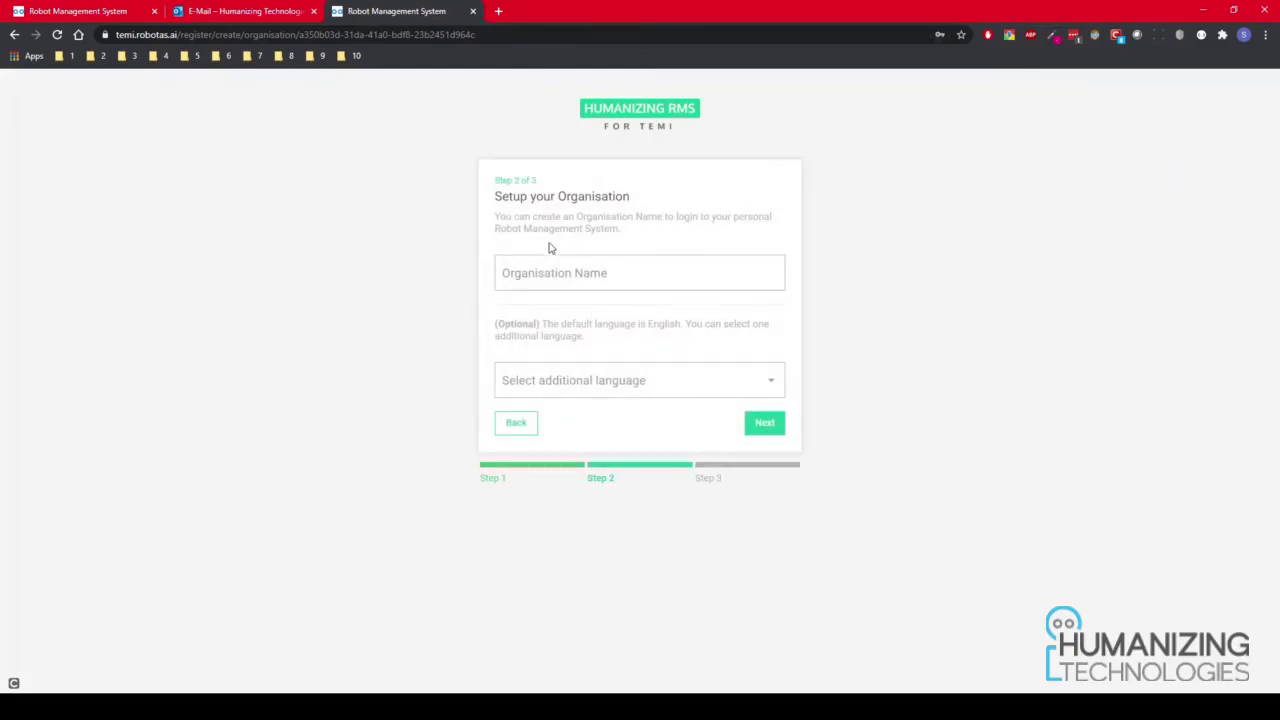
left_click(530, 278)
type("Human")
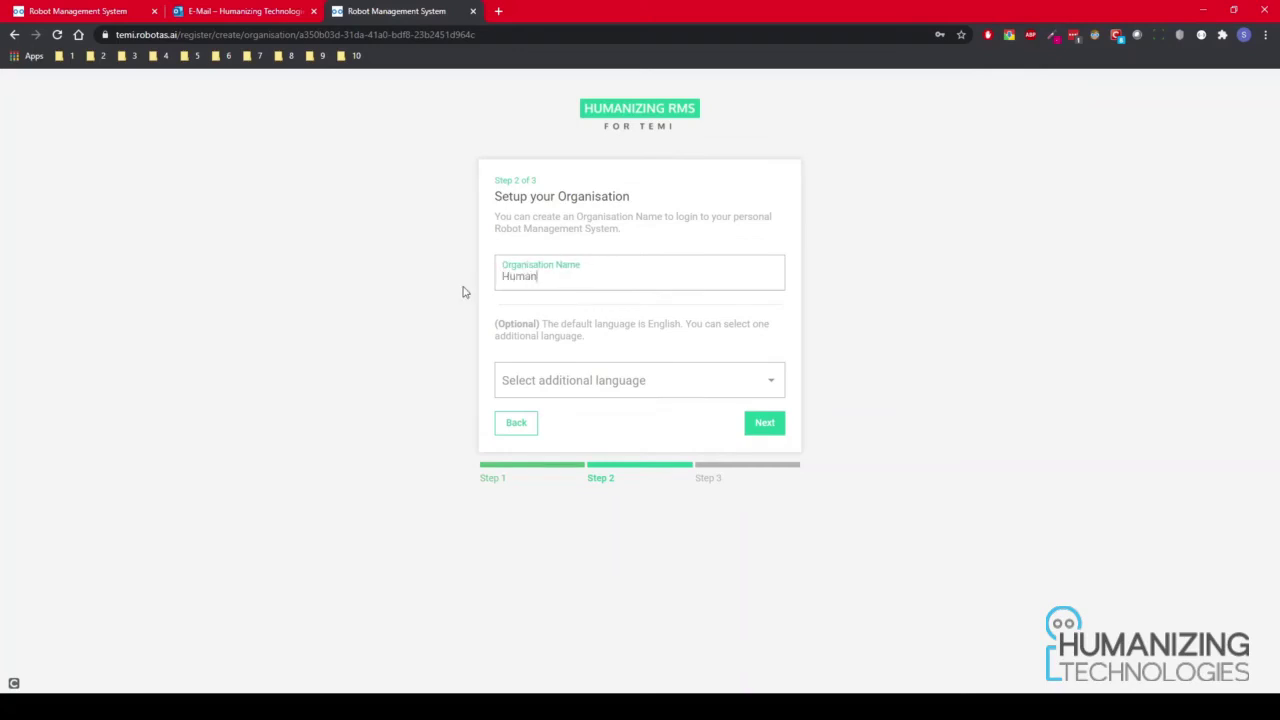
type("izing Technilogies")
left_click(607, 379)
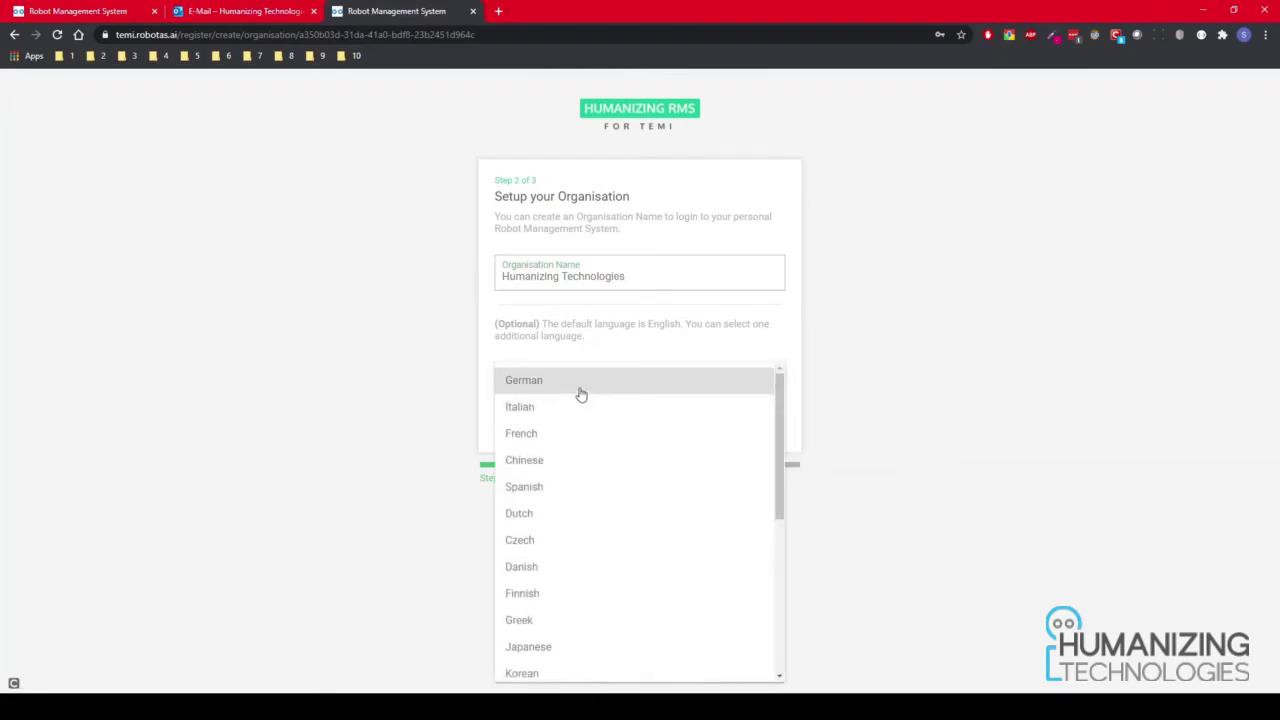
left_click(577, 388)
Step: After the name is rejected, change the organisation name to 'HT' and continue
left_click(759, 424)
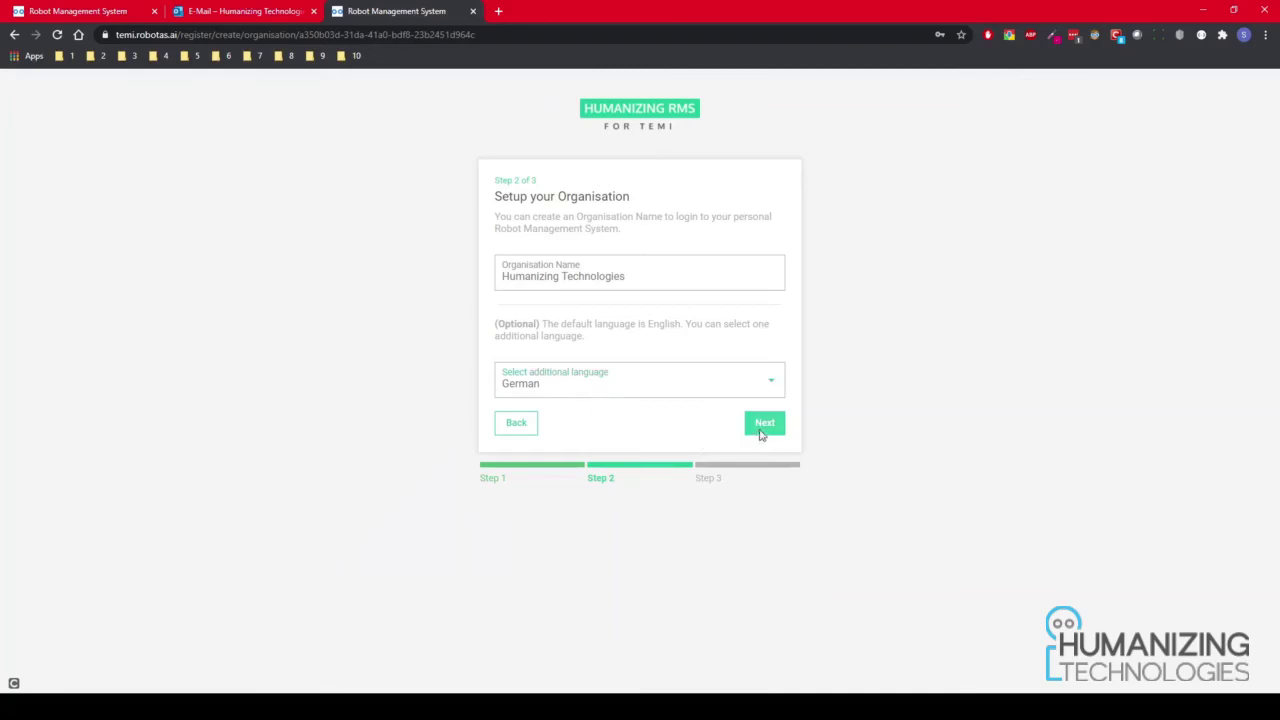
left_click_drag(640, 277, 470, 296)
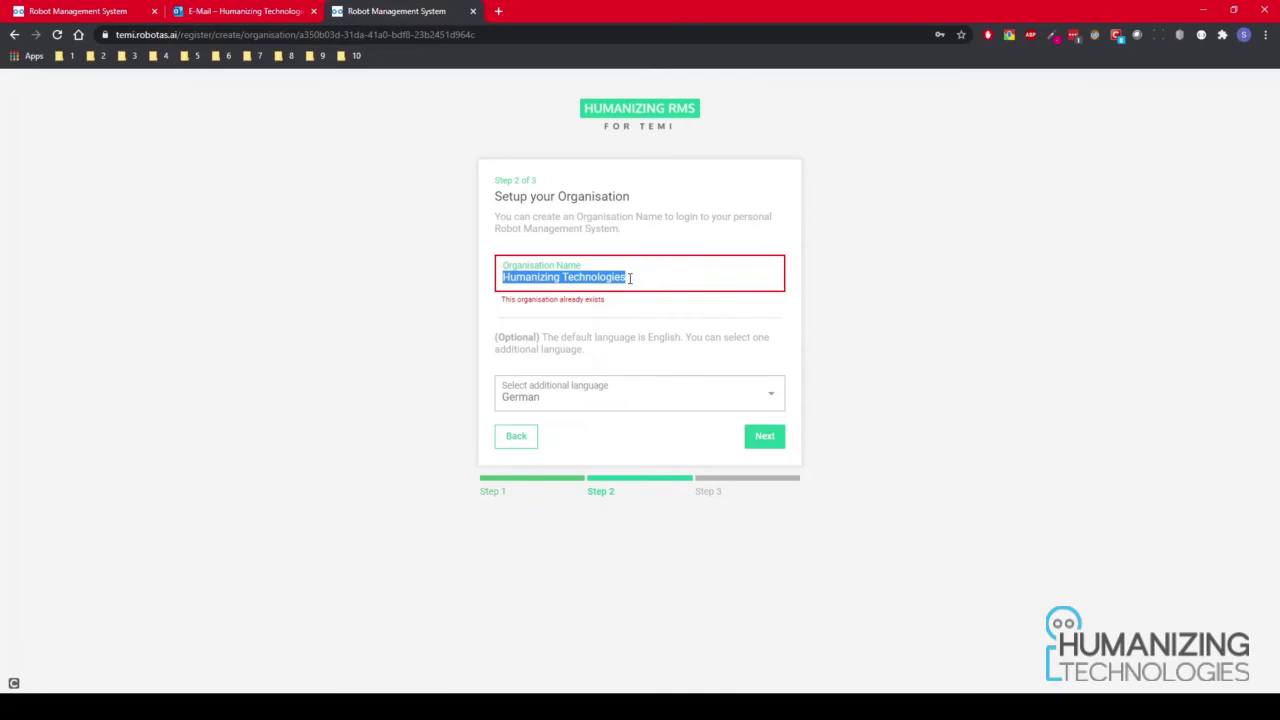
type("HT")
left_click(765, 424)
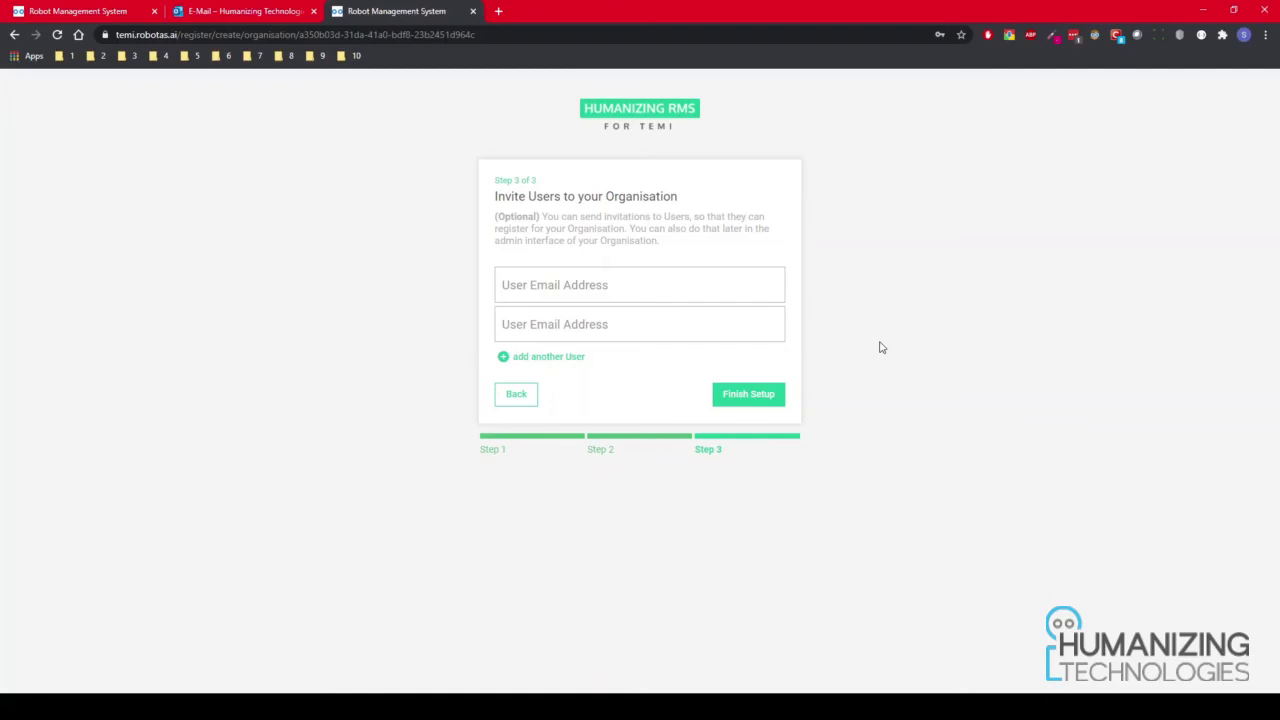
Step: Finish the setup, go to Robots, and generate a 15-minute robot register token
left_click(752, 395)
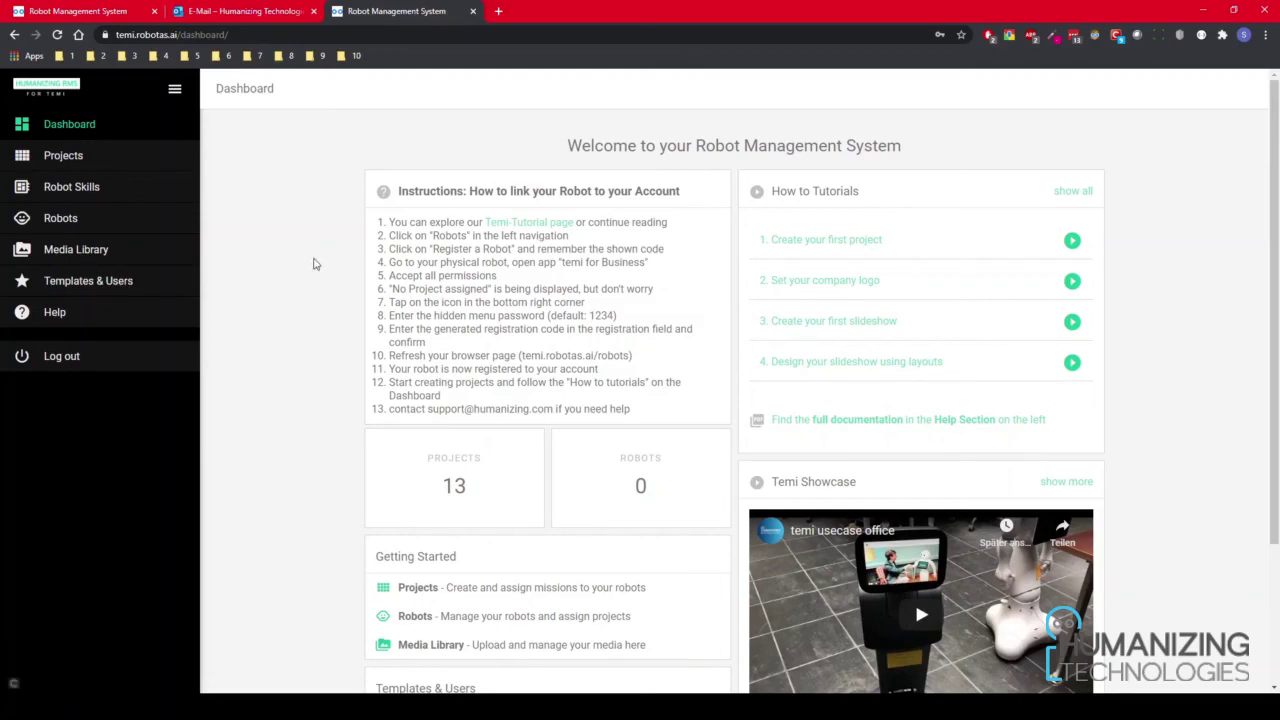
left_click(58, 219)
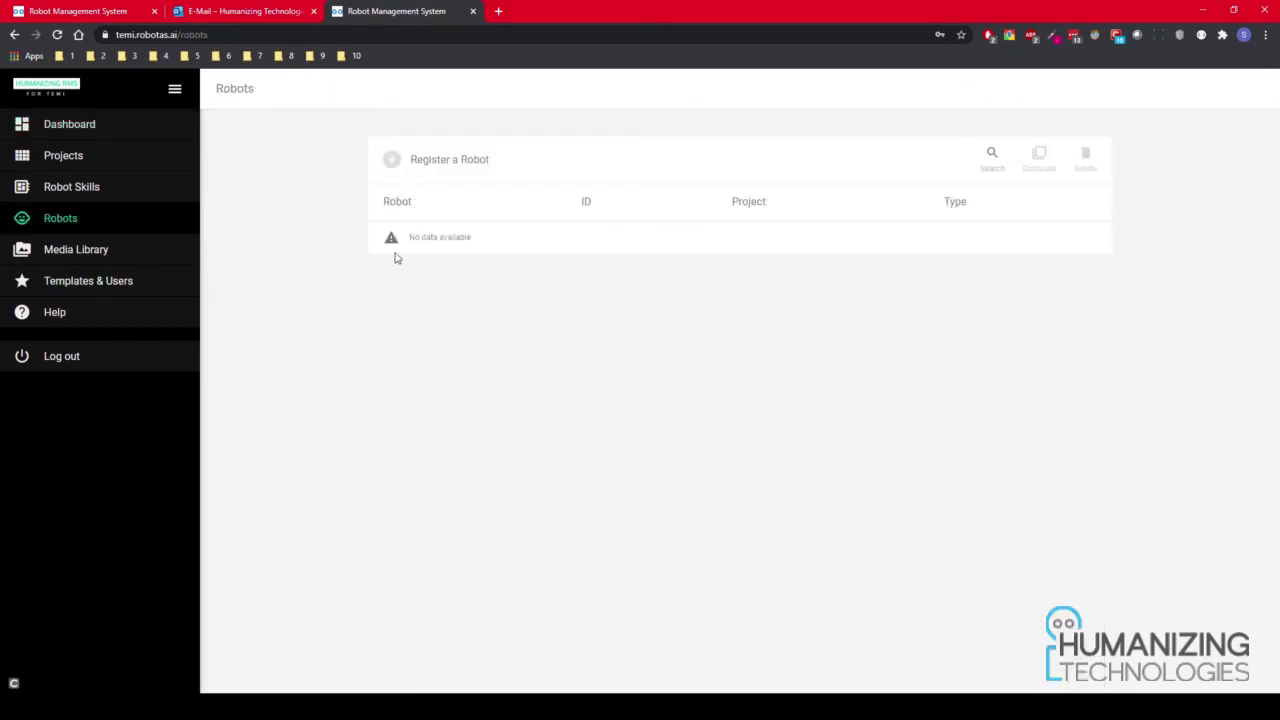
left_click(452, 163)
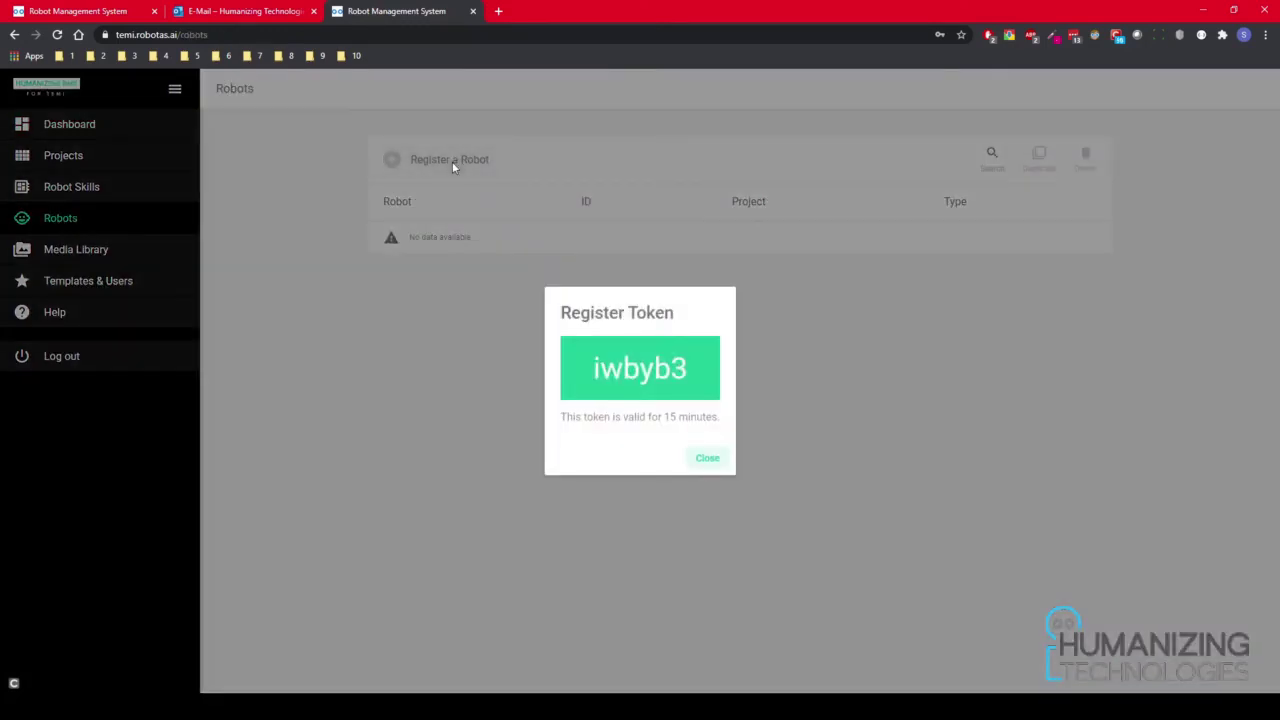